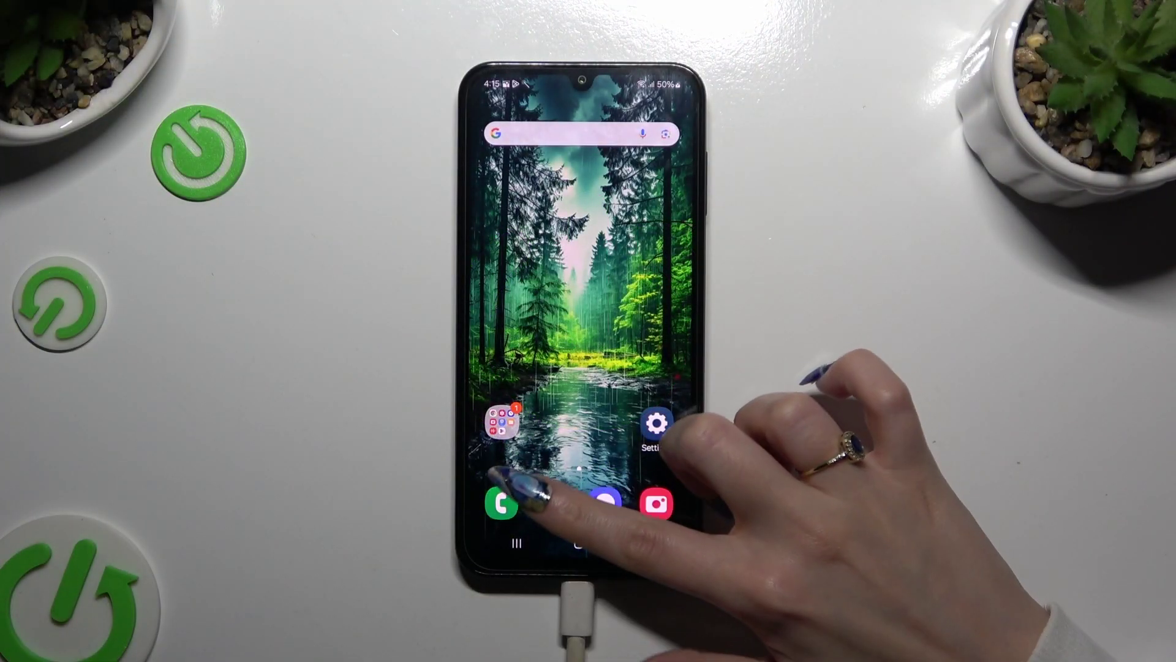
Step: Open a contact's conversation in Google Messages with the keyboard showing
{"action": "left_click", "coordinate": [553, 503]}
{"action": "left_click", "coordinate": [588, 336]}
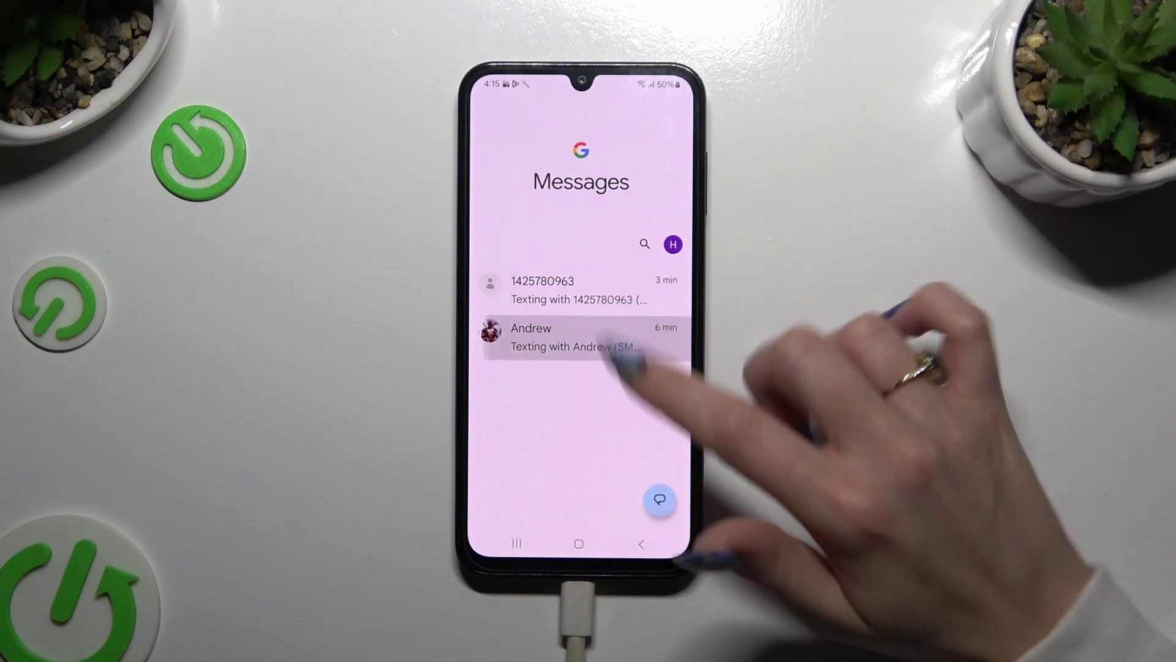
{"action": "left_click", "coordinate": [569, 509]}
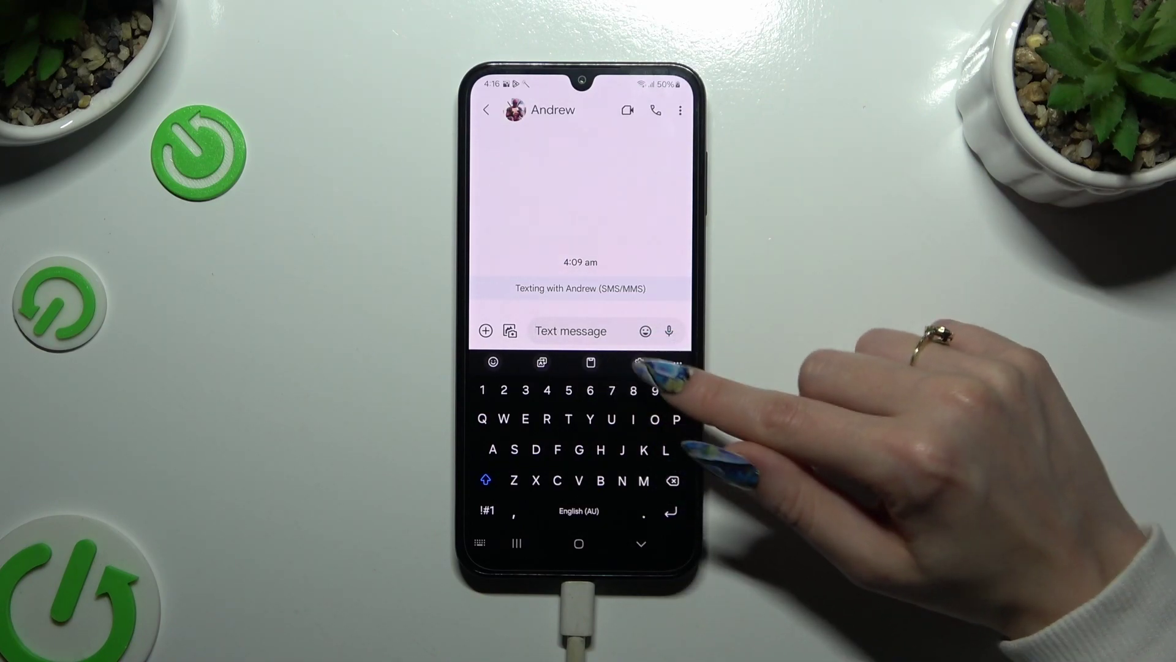
Step: Choose Samsung voice input as Samsung Keyboard's voice input, then return to the conversation
{"action": "left_click", "coordinate": [668, 332]}
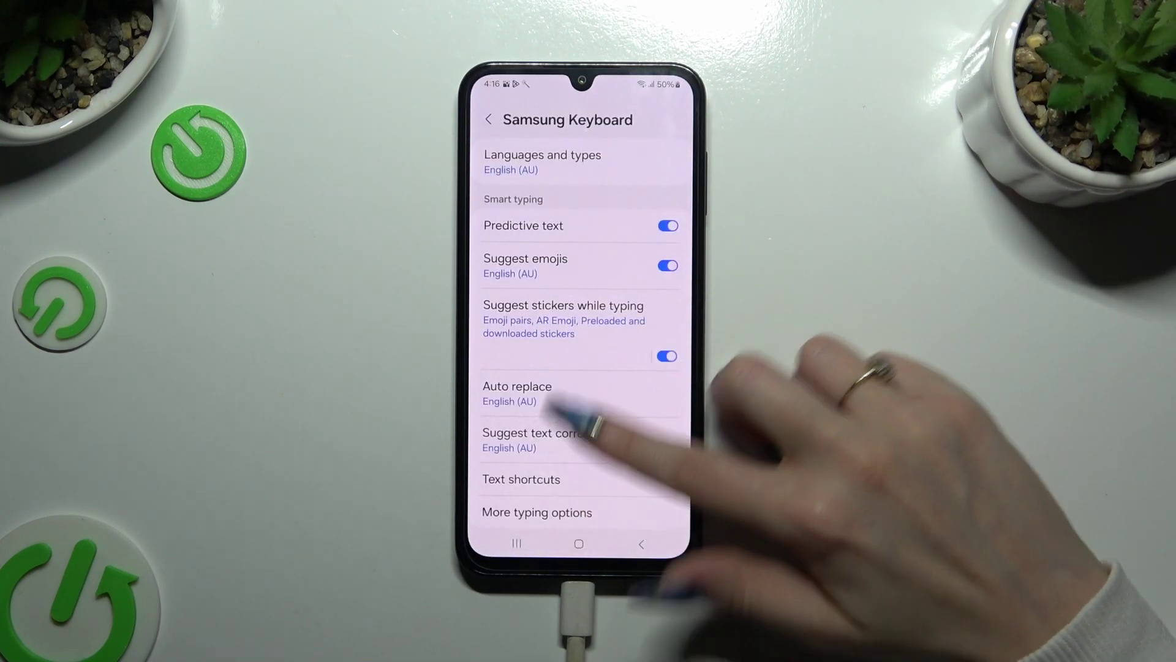
{"action": "scroll", "coordinate": [579, 396], "scroll_direction": "down", "scroll_amount": 10}
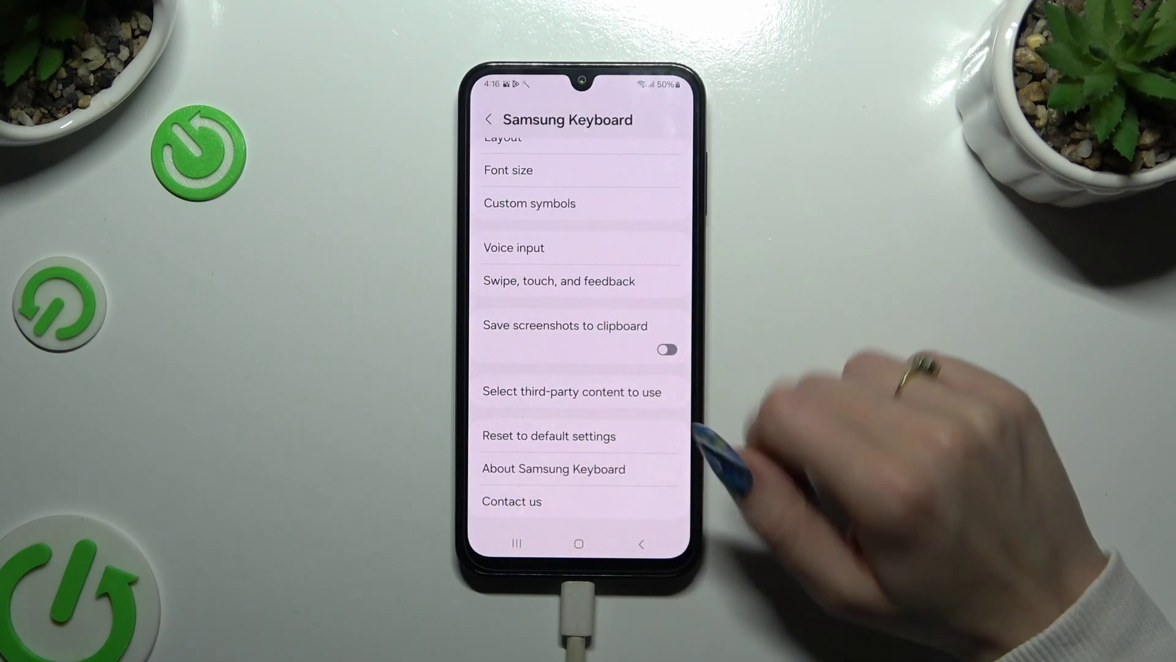
{"action": "left_click", "coordinate": [552, 247]}
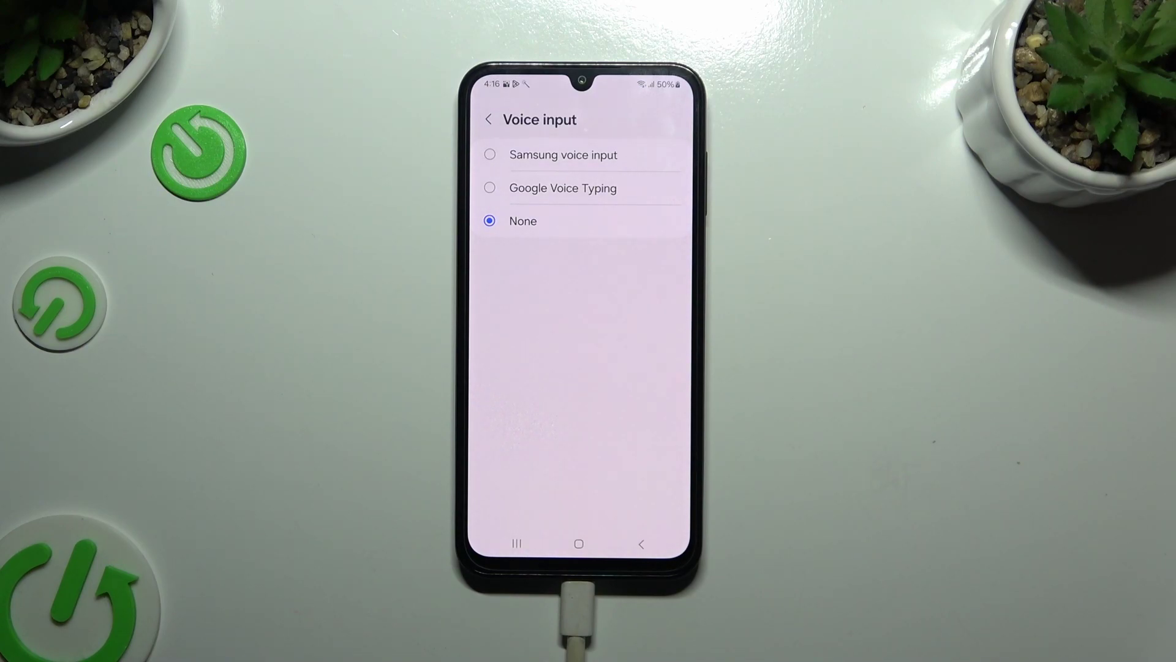
{"action": "left_click", "coordinate": [563, 154]}
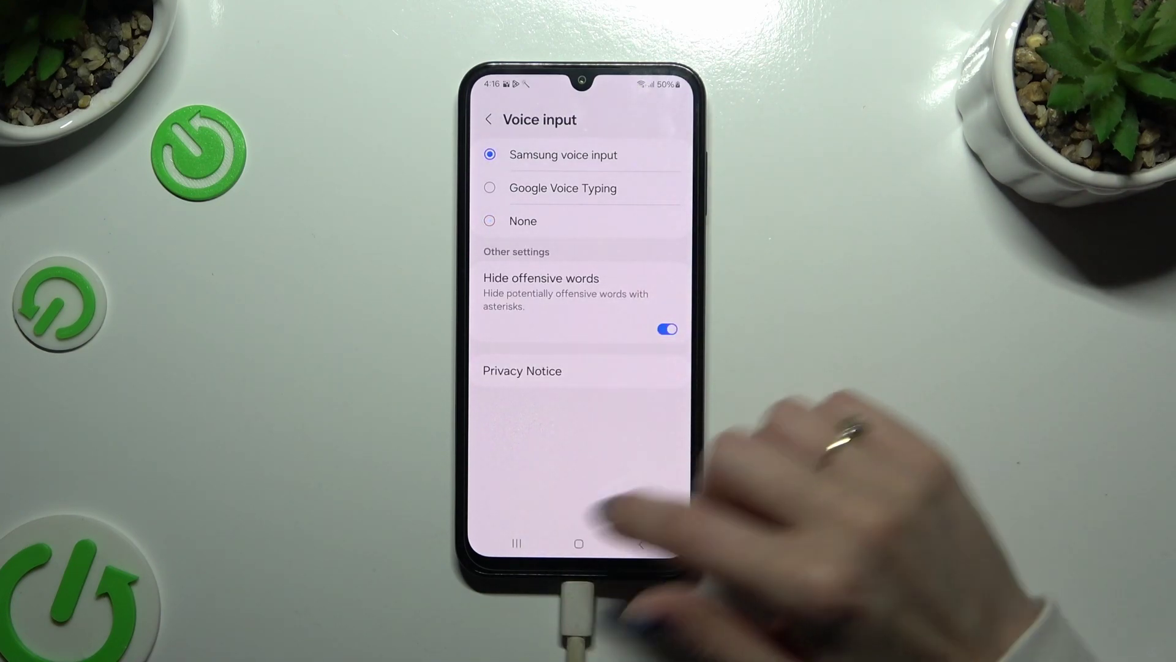
{"action": "left_click", "coordinate": [517, 543]}
Step: Dictate a message with Samsung voice input and leave it as a draft
{"action": "left_click", "coordinate": [589, 368]}
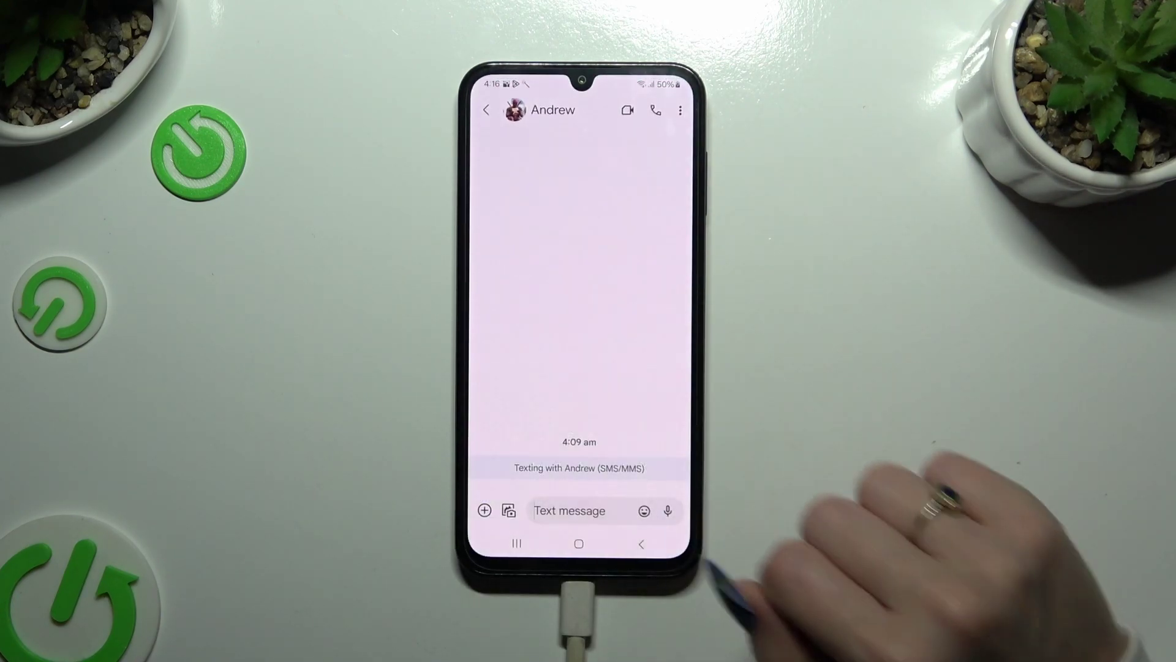
{"action": "left_click", "coordinate": [570, 488]}
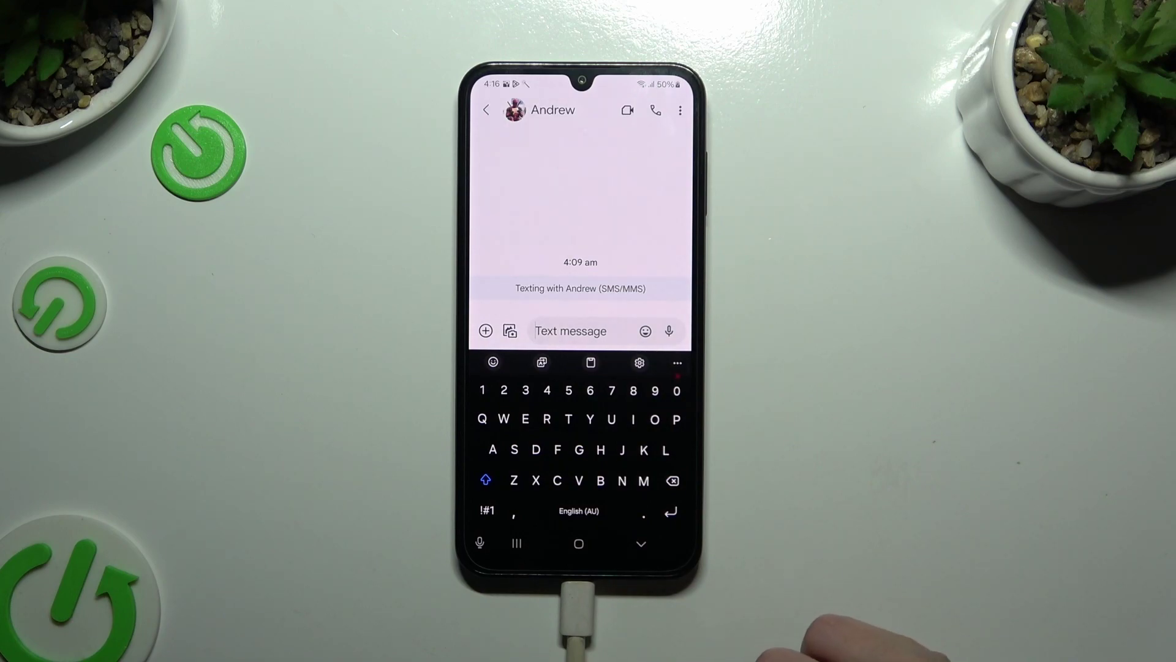
{"action": "left_click", "coordinate": [480, 542]}
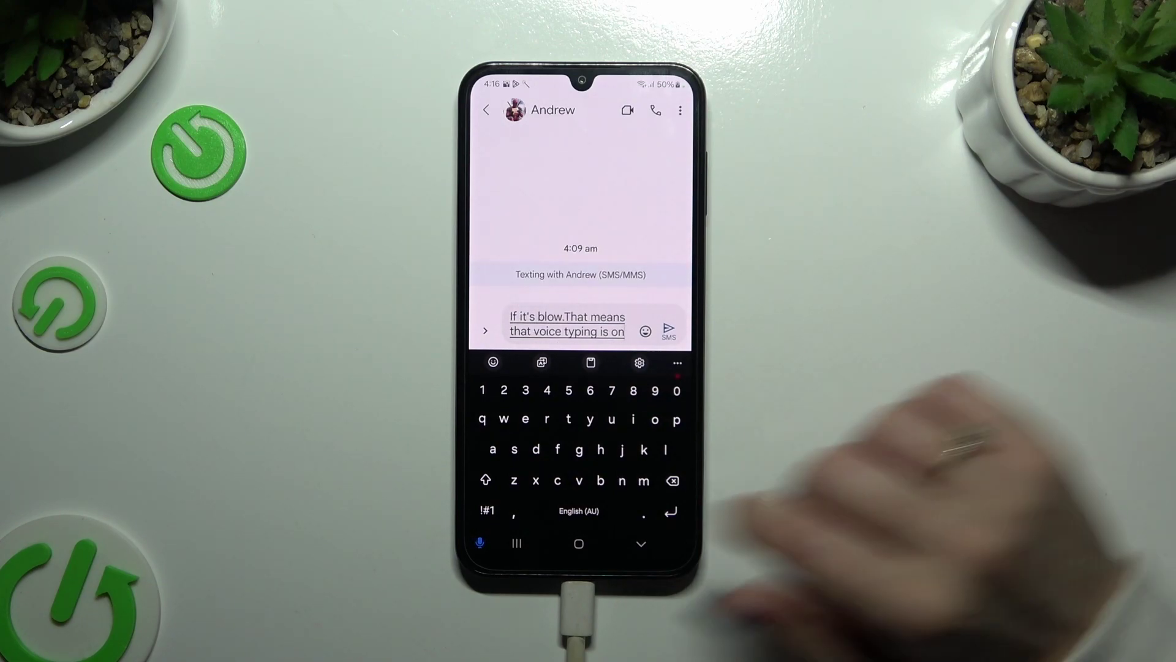
{"action": "left_click", "coordinate": [481, 542]}
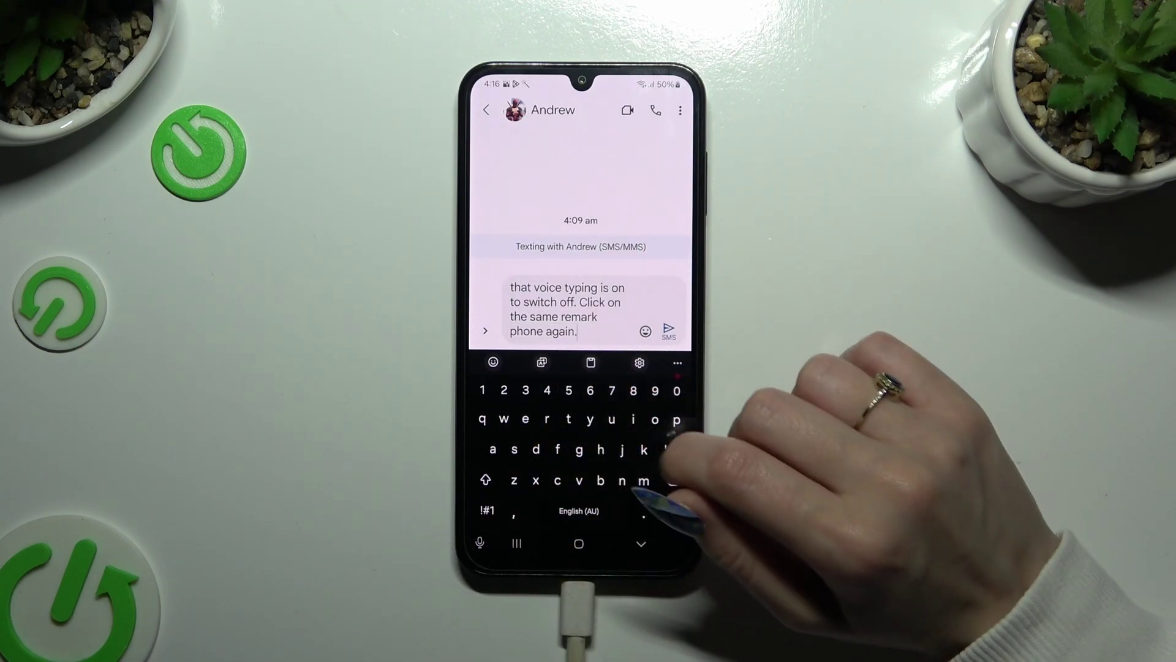
{"action": "left_click", "coordinate": [487, 109]}
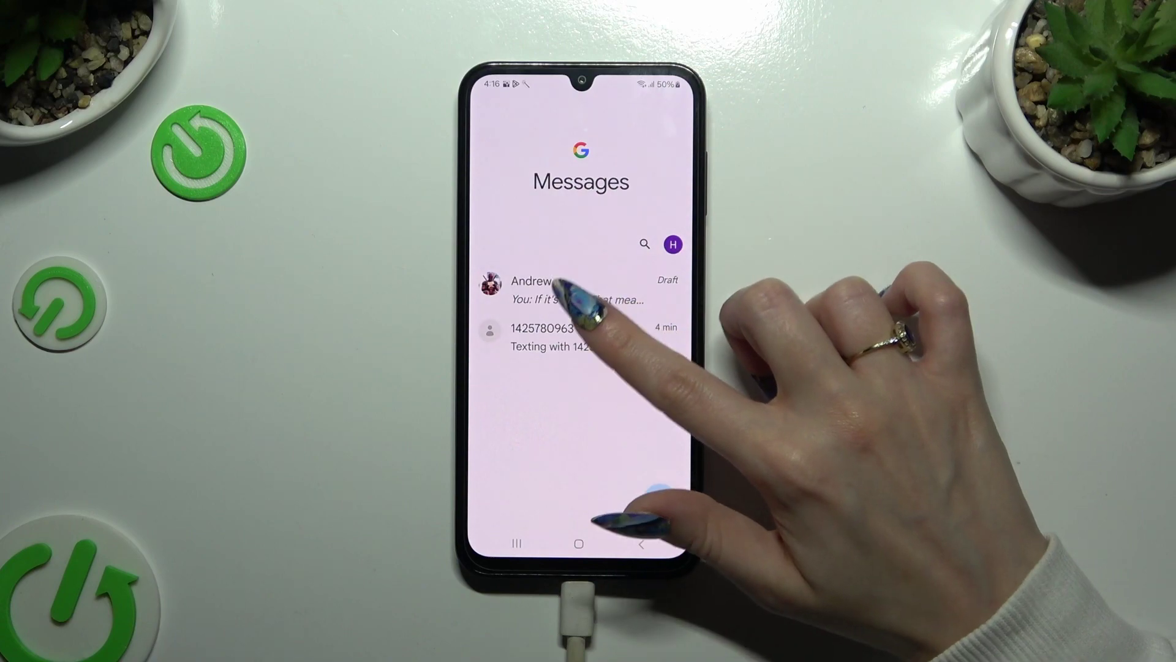
Step: Open the unsaved number's conversation with the keyboard showing
{"action": "left_click", "coordinate": [557, 290]}
{"action": "left_click", "coordinate": [486, 110]}
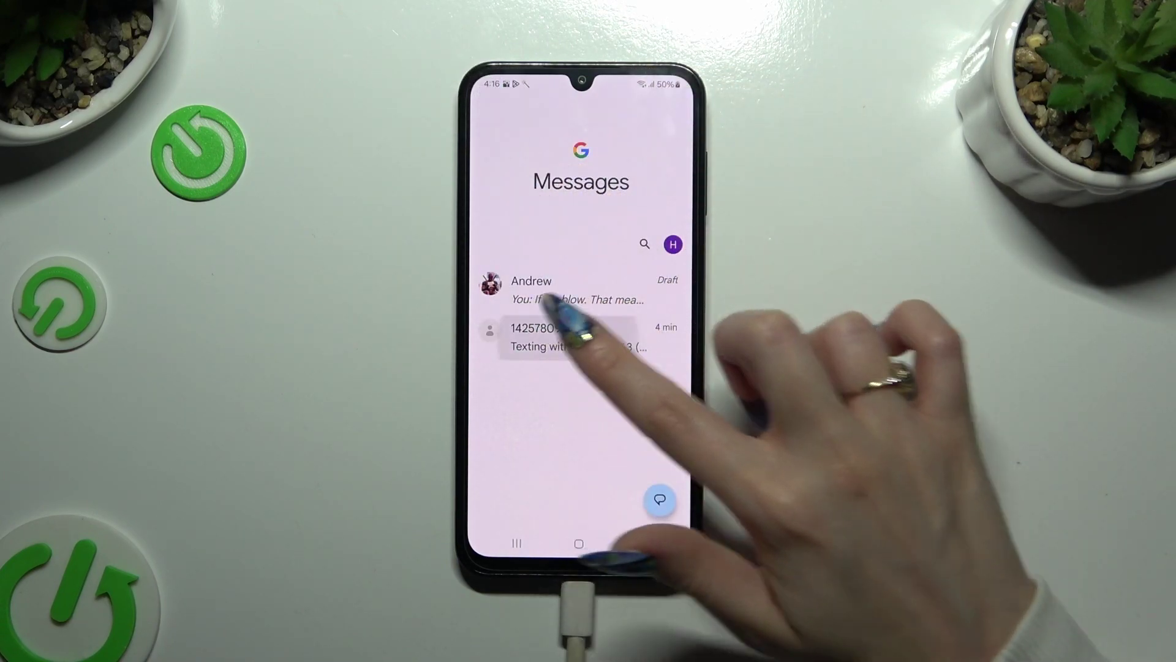
{"action": "left_click", "coordinate": [570, 336]}
{"action": "left_click", "coordinate": [570, 509]}
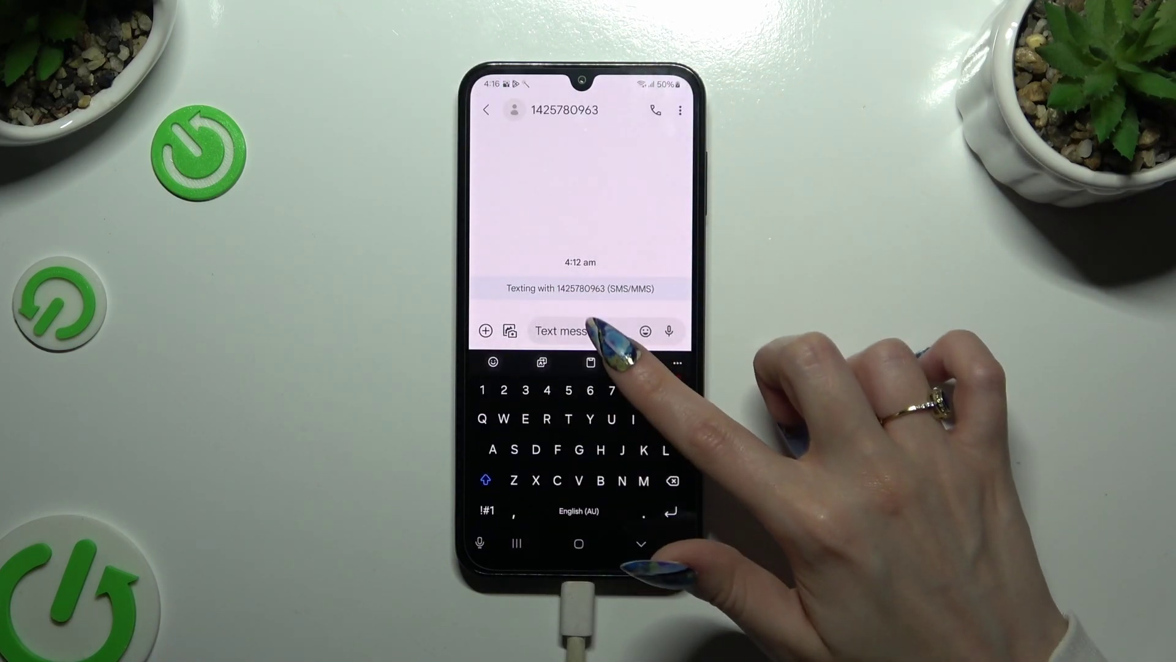
Step: Switch Samsung Keyboard's voice input to Google Voice Typing, then return to Messages
{"action": "left_click", "coordinate": [617, 328]}
{"action": "left_click_drag", "start_coordinate": [569, 503], "coordinate": [579, 184]}
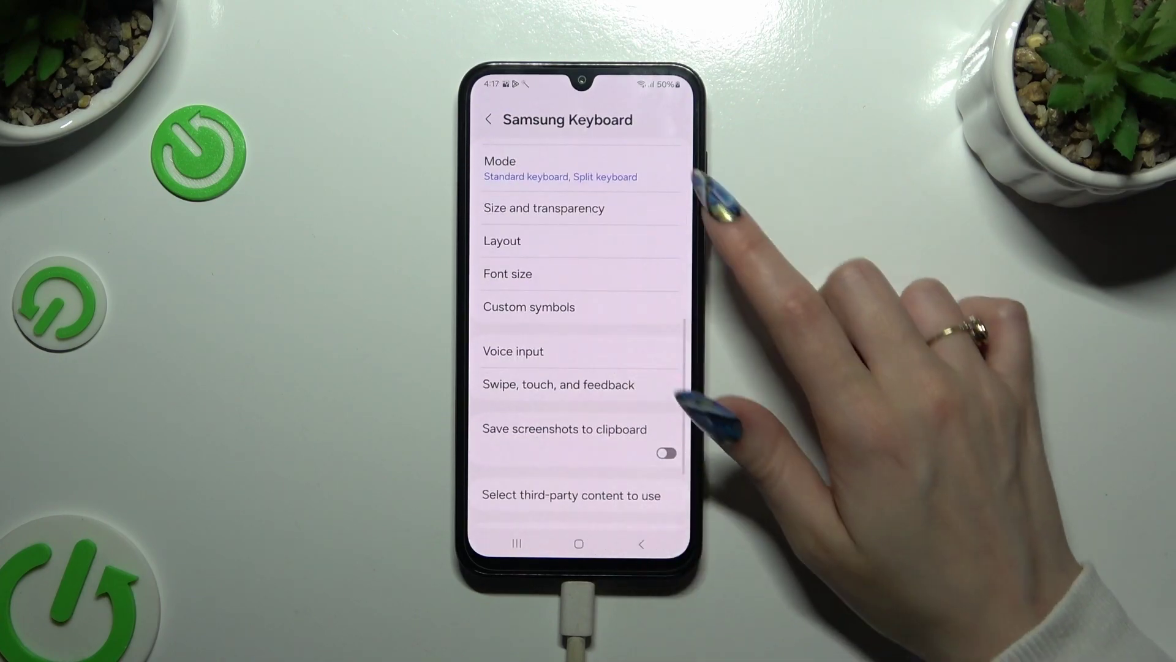
{"action": "left_click", "coordinate": [551, 351]}
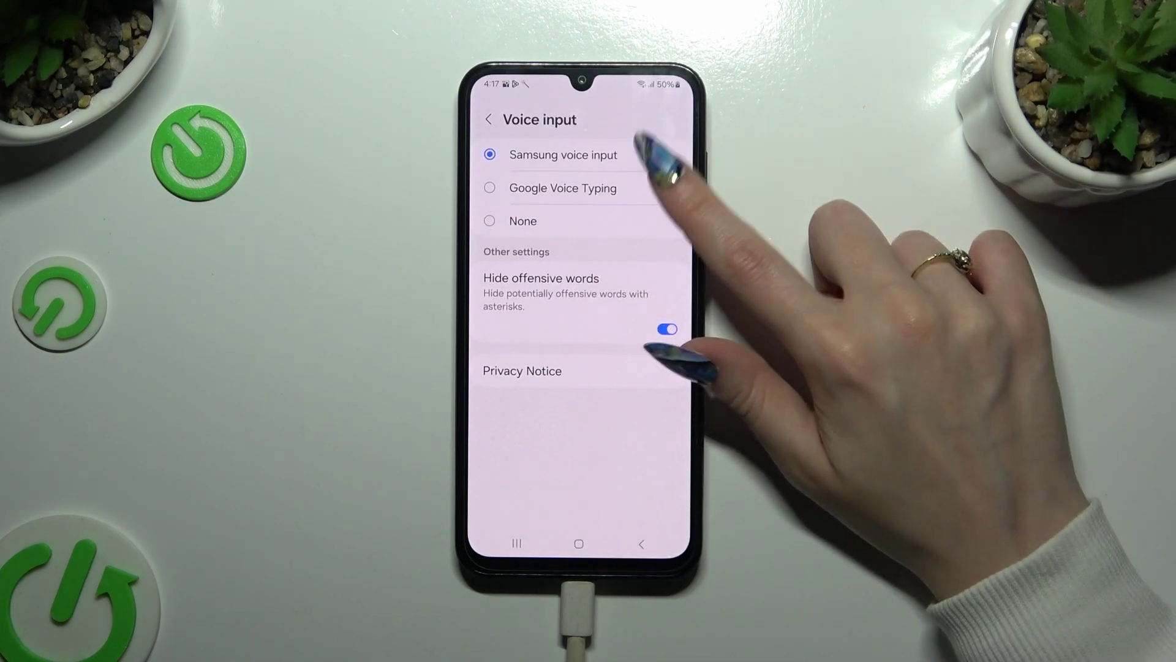
{"action": "left_click", "coordinate": [570, 188]}
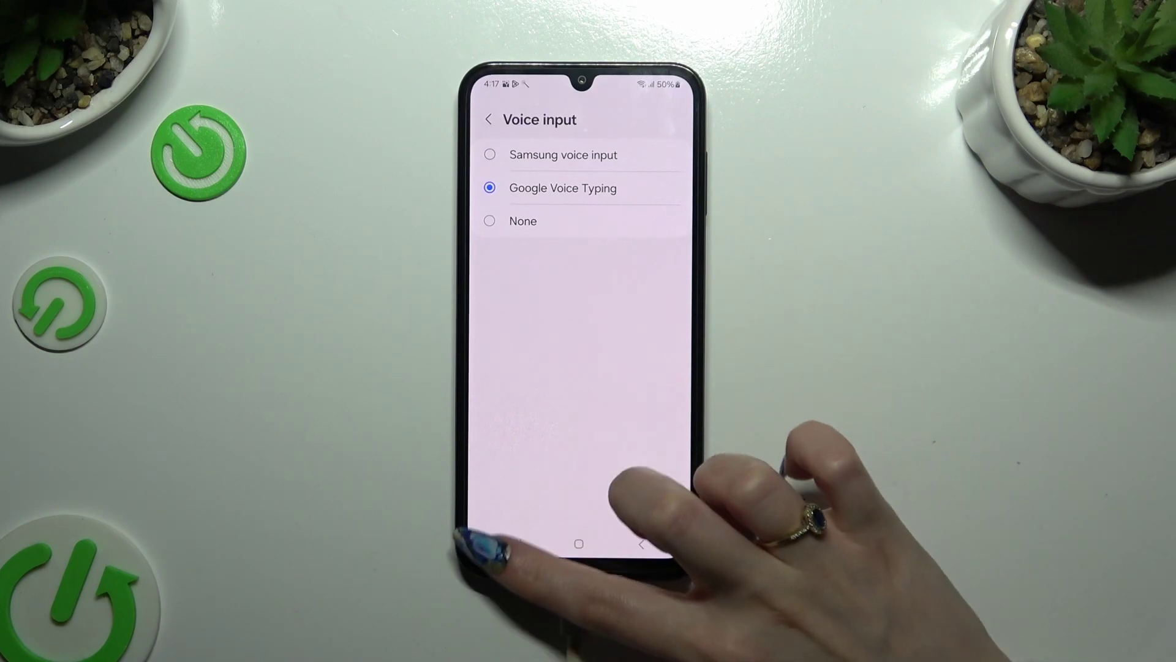
{"action": "left_click", "coordinate": [516, 543]}
Step: Dictate into the unsaved number's message with Google Voice Typing, pausing and resuming once
{"action": "left_click", "coordinate": [579, 349]}
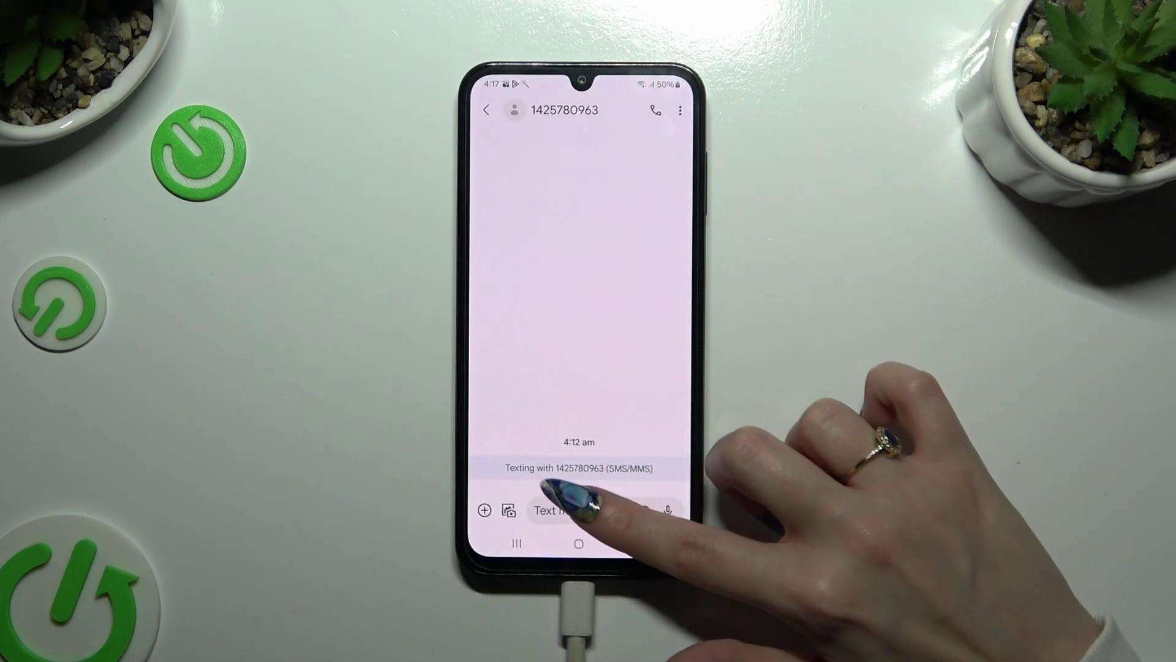
{"action": "left_click", "coordinate": [570, 510]}
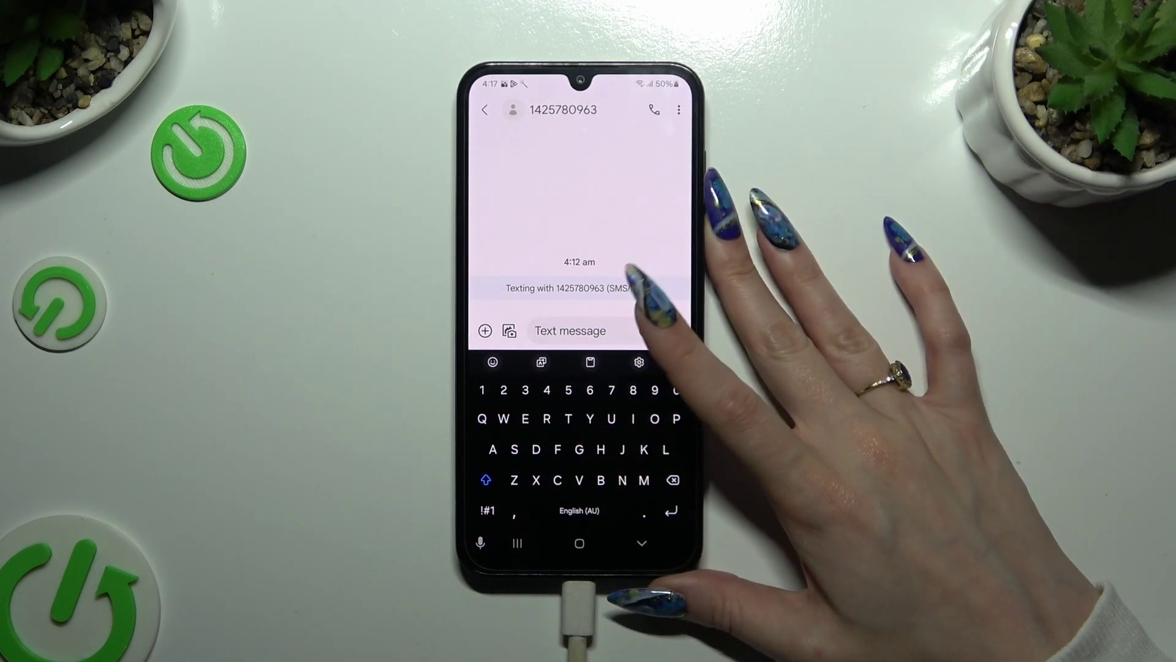
{"action": "left_click", "coordinate": [480, 544]}
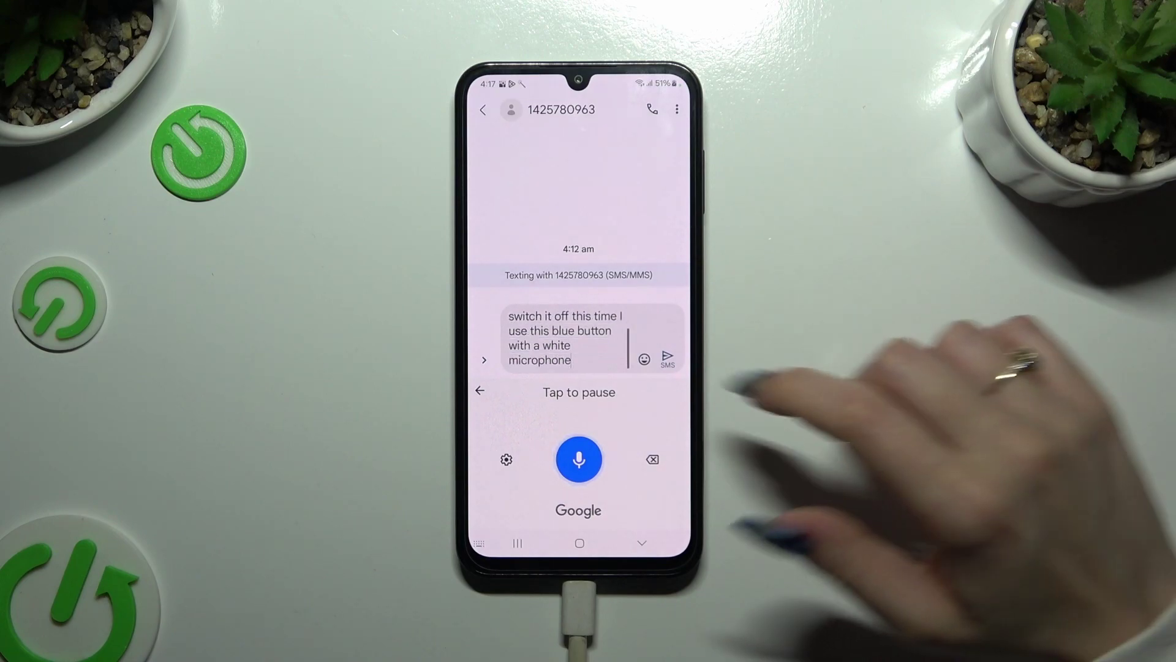
{"action": "left_click", "coordinate": [578, 459]}
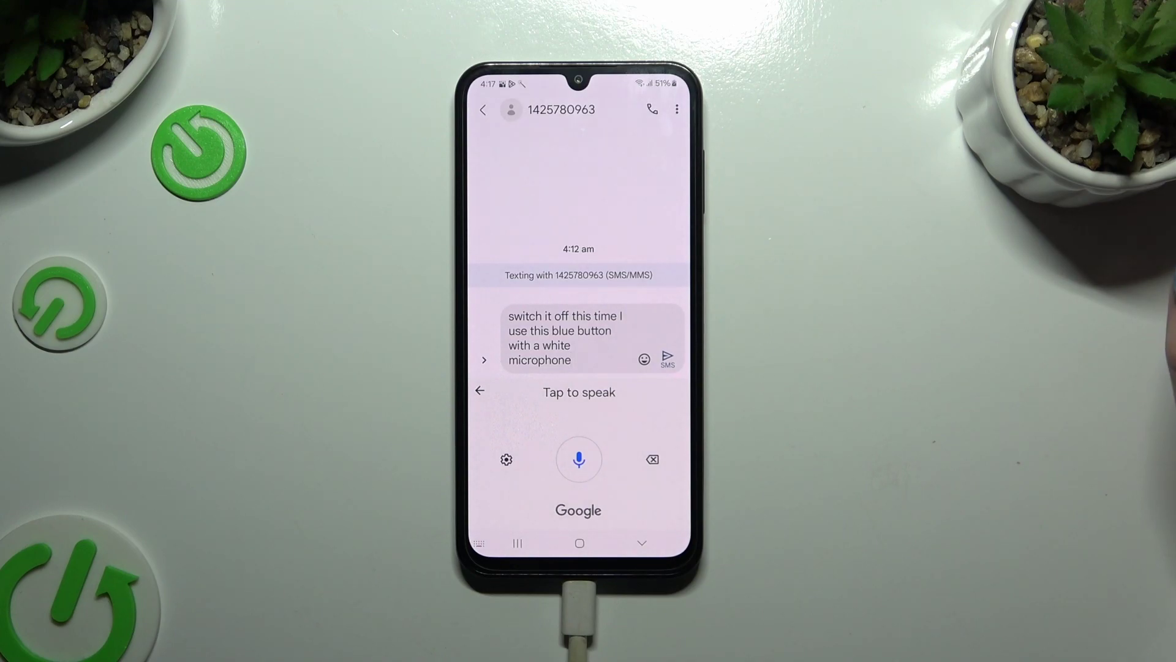
{"action": "left_click", "coordinate": [579, 458]}
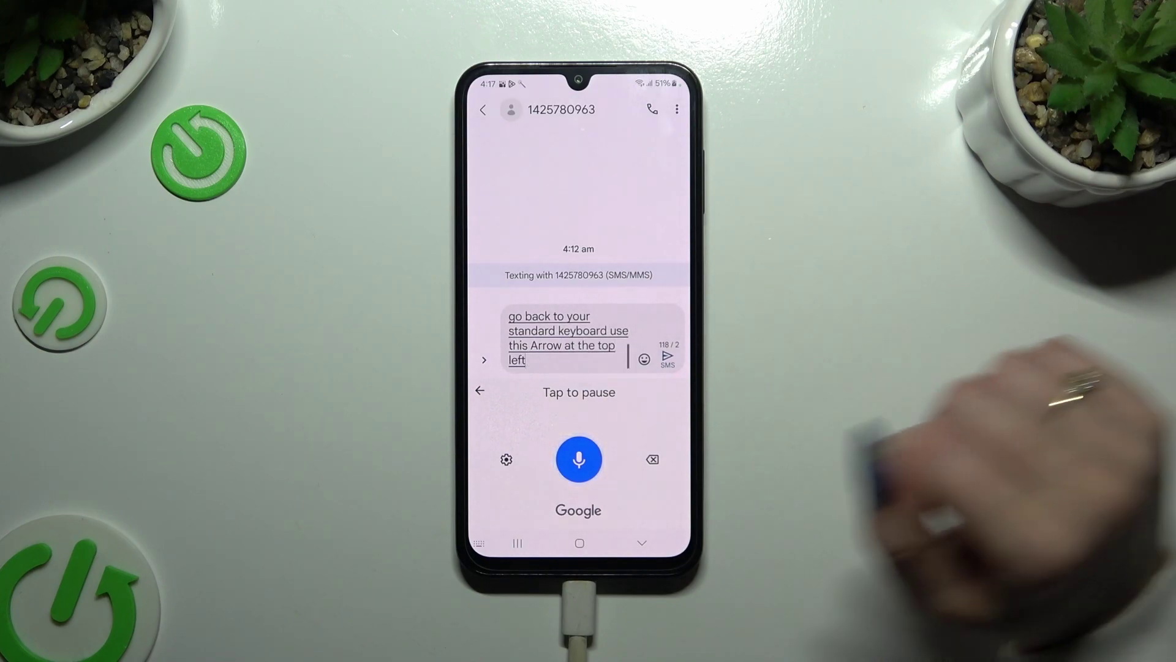
Step: Return to the standard keyboard and delete the dictated words "keyboard use"
{"action": "left_click", "coordinate": [480, 392]}
{"action": "left_click", "coordinate": [571, 496]}
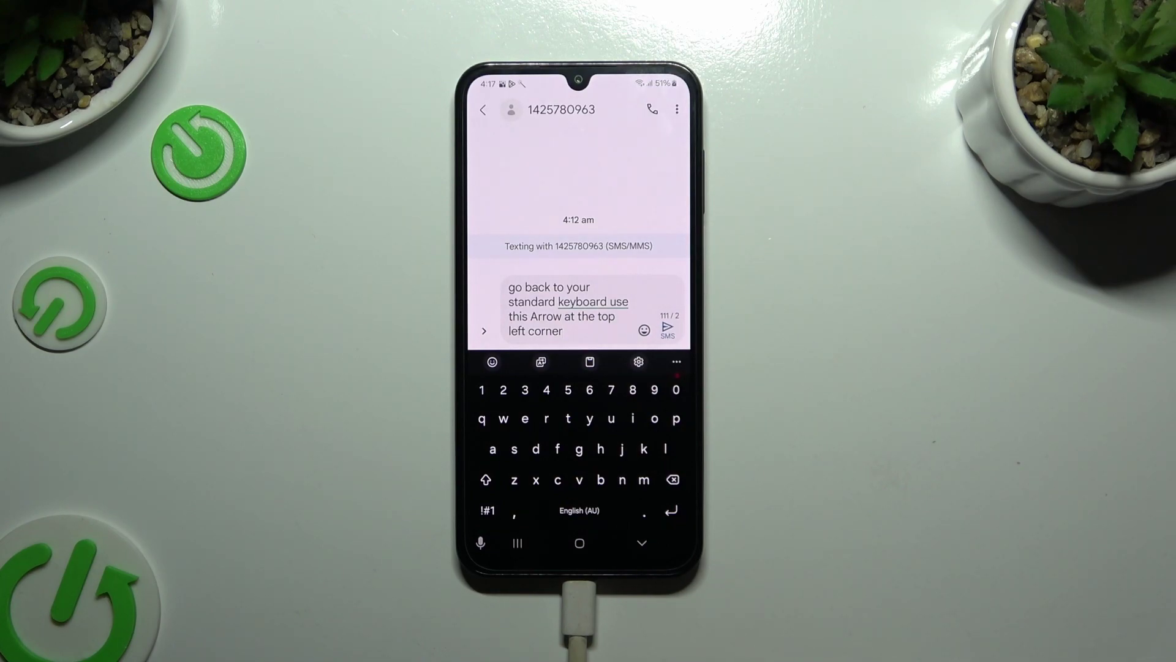
{"action": "double_click", "coordinate": [586, 316]}
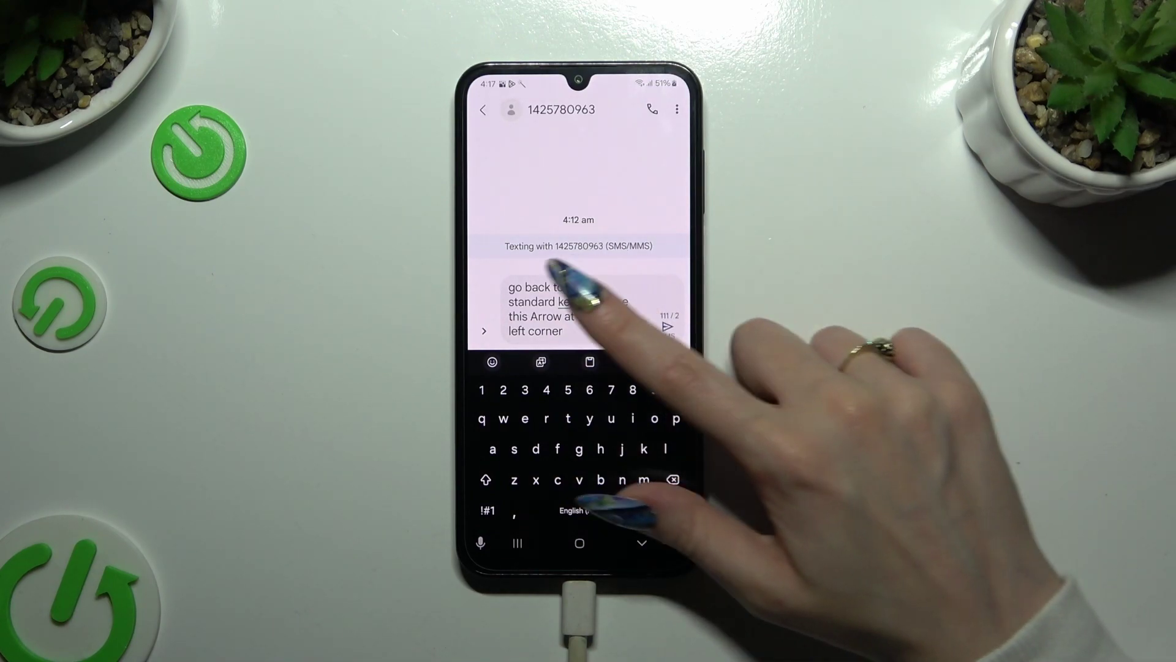
{"action": "double_click", "coordinate": [588, 302]}
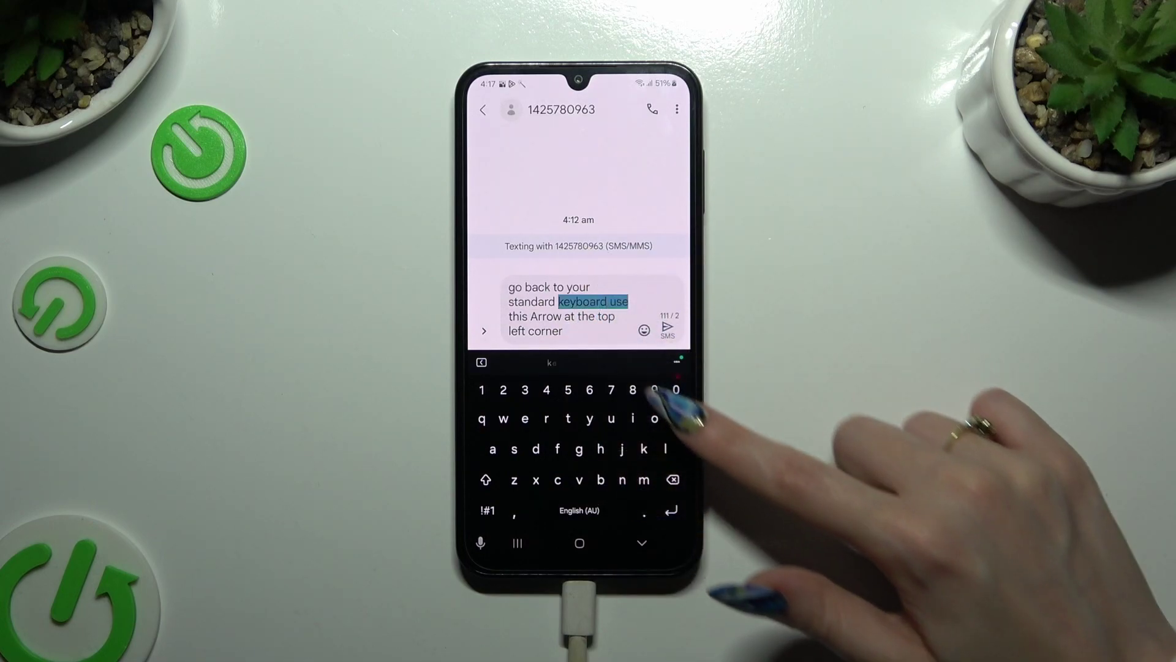
{"action": "left_click_drag", "start_coordinate": [588, 294], "coordinate": [588, 331]}
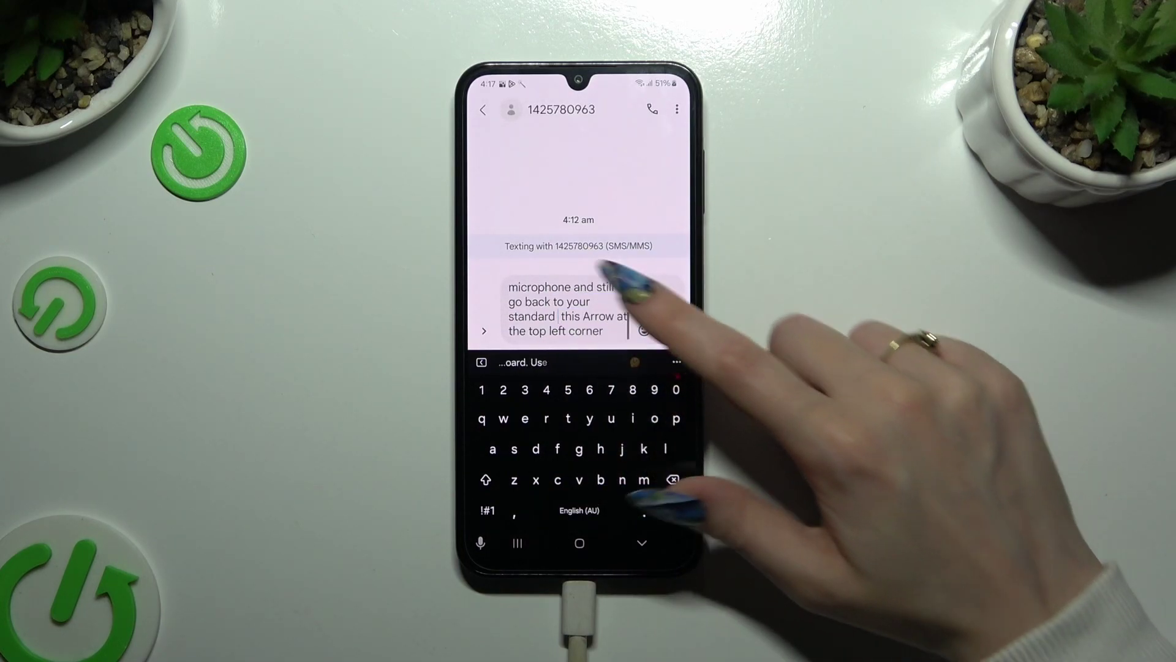